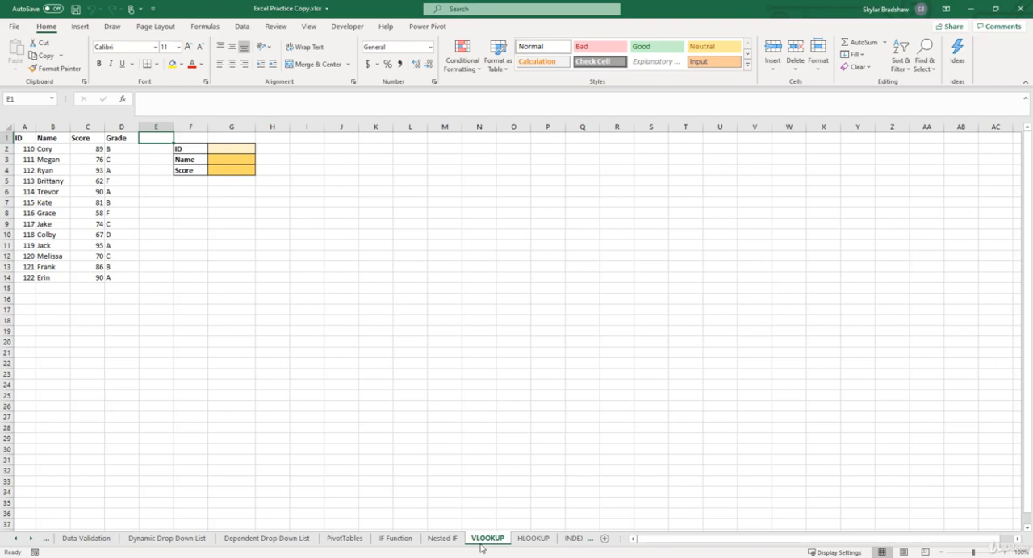
pyautogui.click(238, 147)
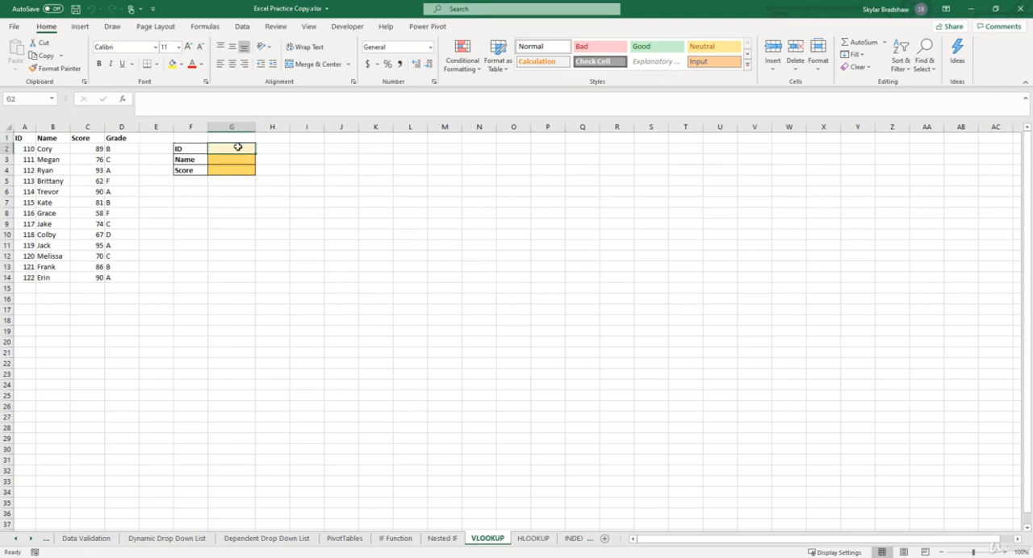
pyautogui.click(238, 159)
pyautogui.click(238, 169)
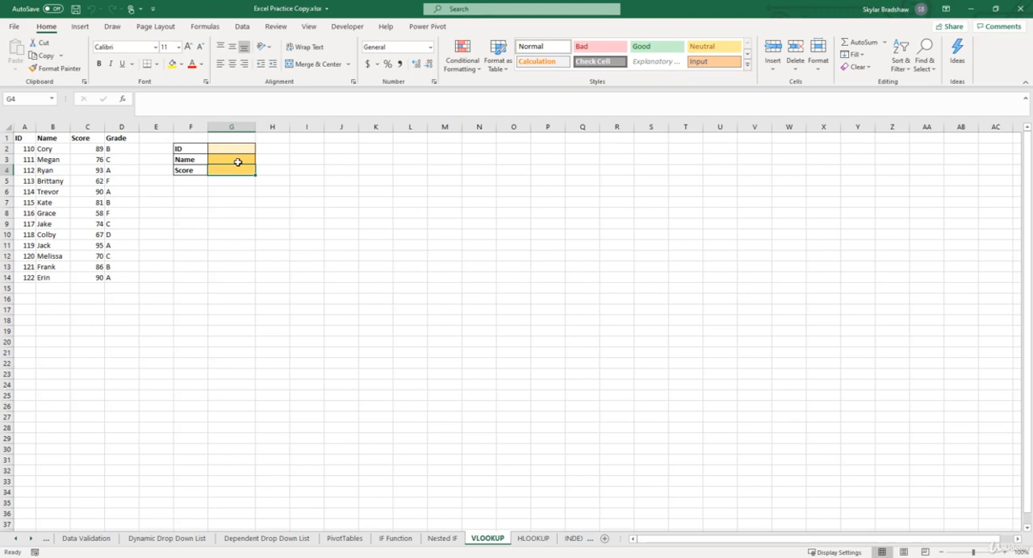
# Start a VLOOKUP formula in cell G3 beside Name and open its function arguments
pyautogui.click(232, 160)
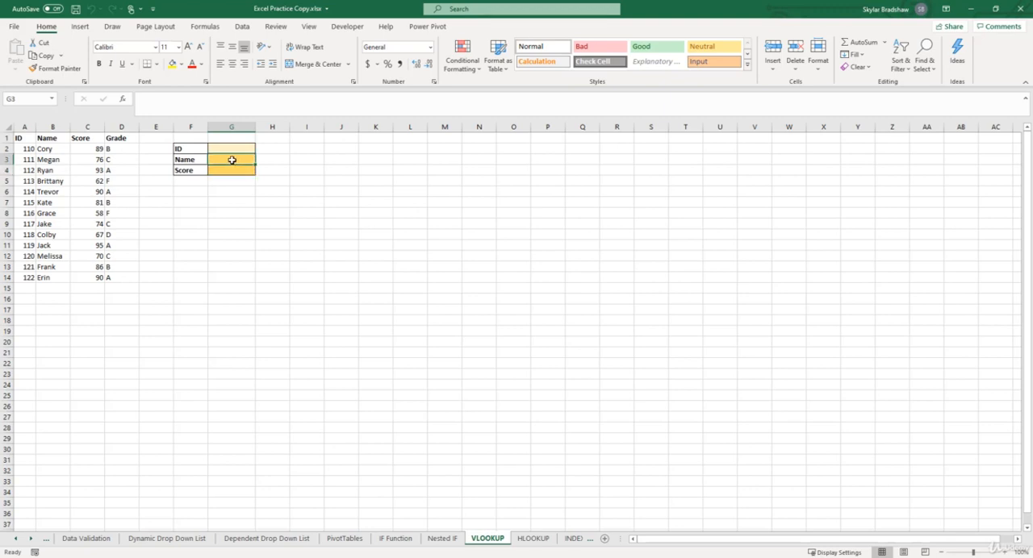
pyautogui.click(1003, 552)
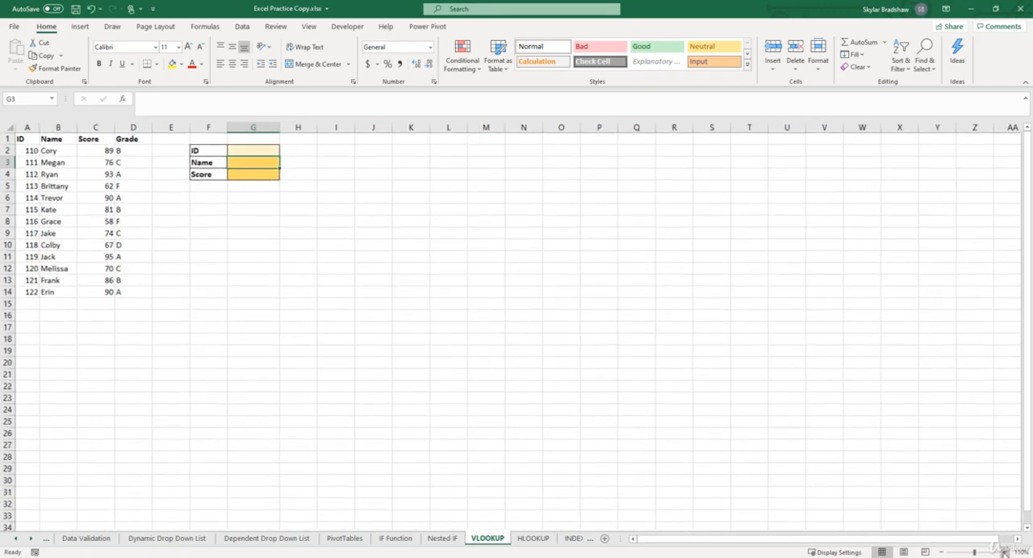
pyautogui.click(1004, 552)
pyautogui.click(1003, 552)
pyautogui.write('=')
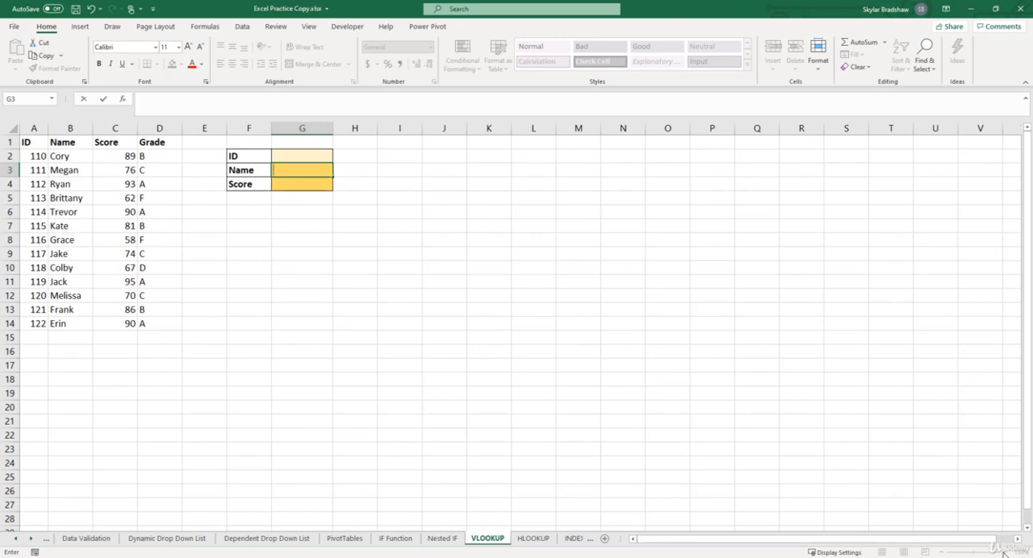
pyautogui.write('=')
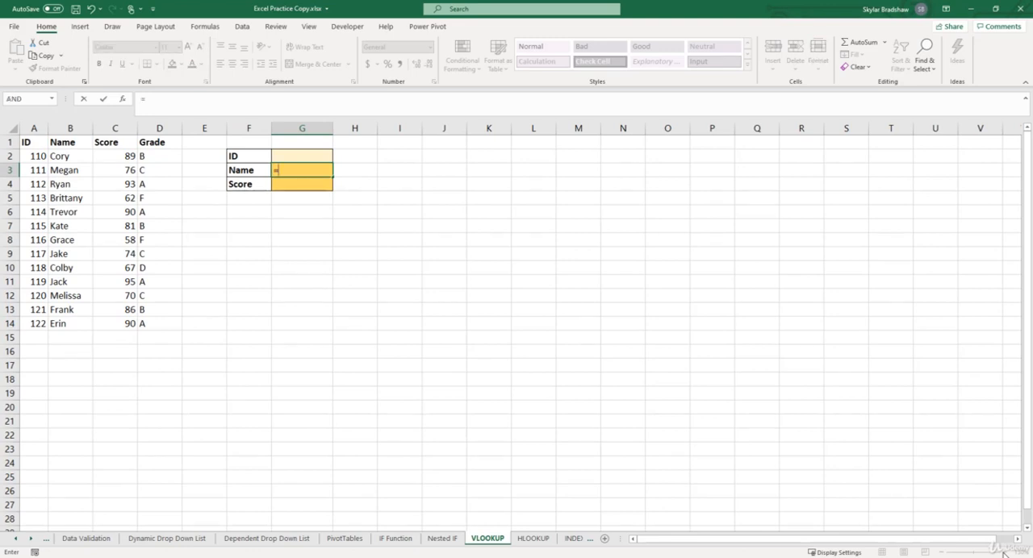
pyautogui.write('vloo')
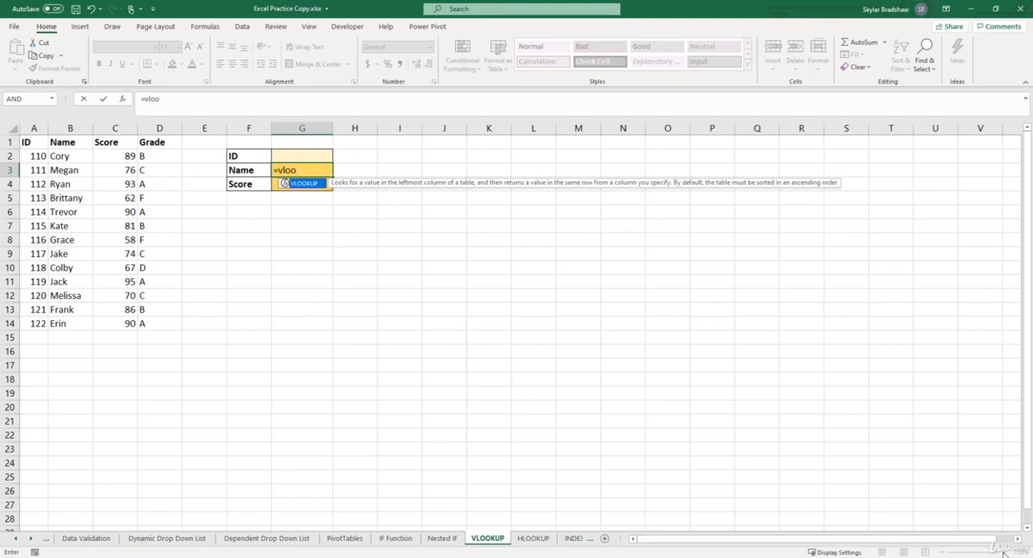
pyautogui.press('Tab')
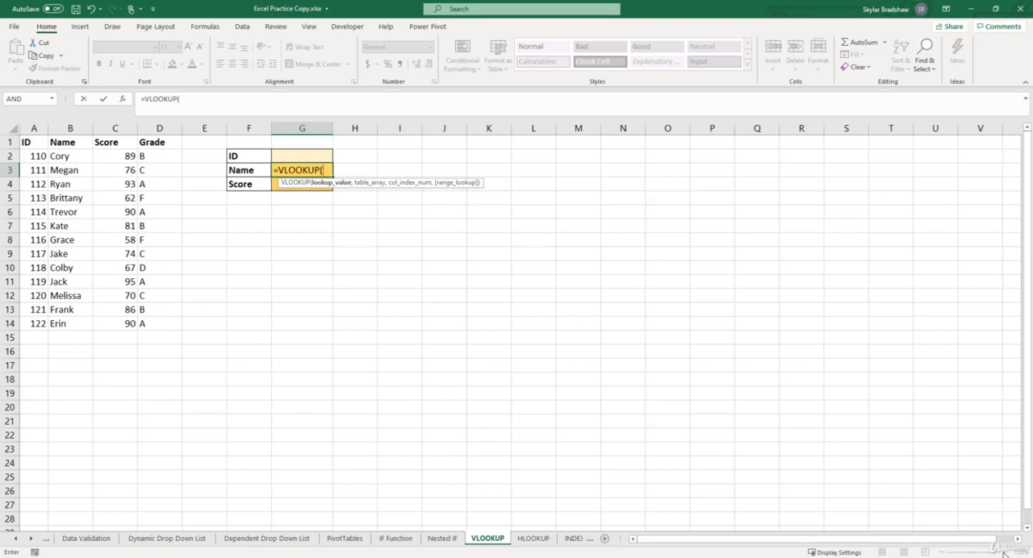
pyautogui.click(123, 101)
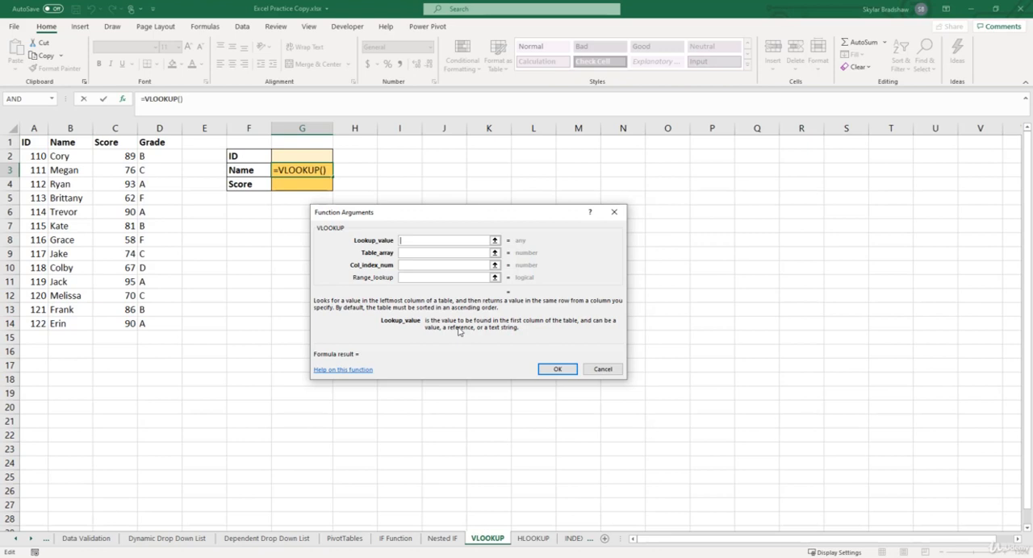
# Complete the VLOOKUP in G3 with lookup value G2, table array A1:D14, column index 2 and range lookup 0
pyautogui.click(306, 157)
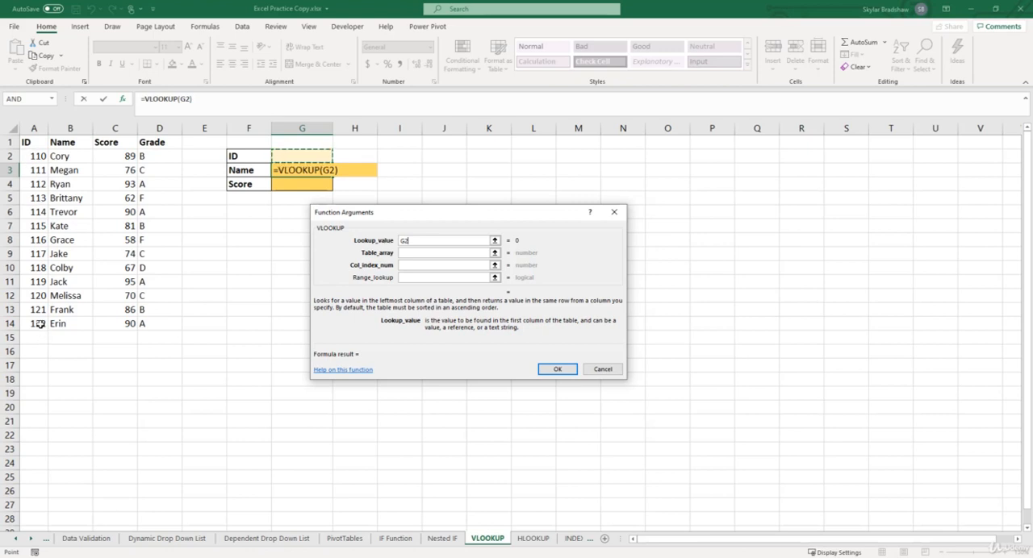
pyautogui.click(406, 255)
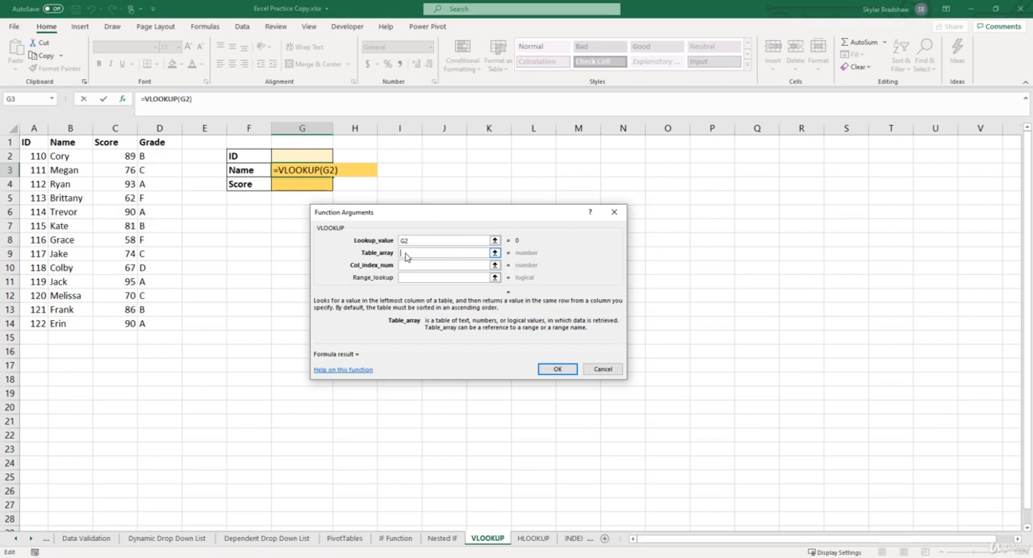
pyautogui.moveTo(31, 143); pyautogui.dragTo(154, 323)
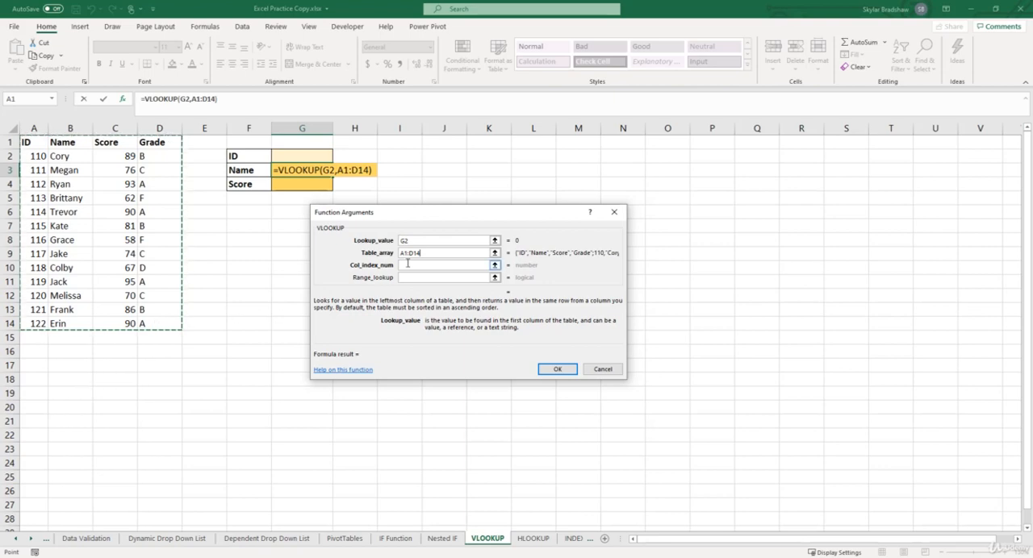
pyautogui.click(407, 266)
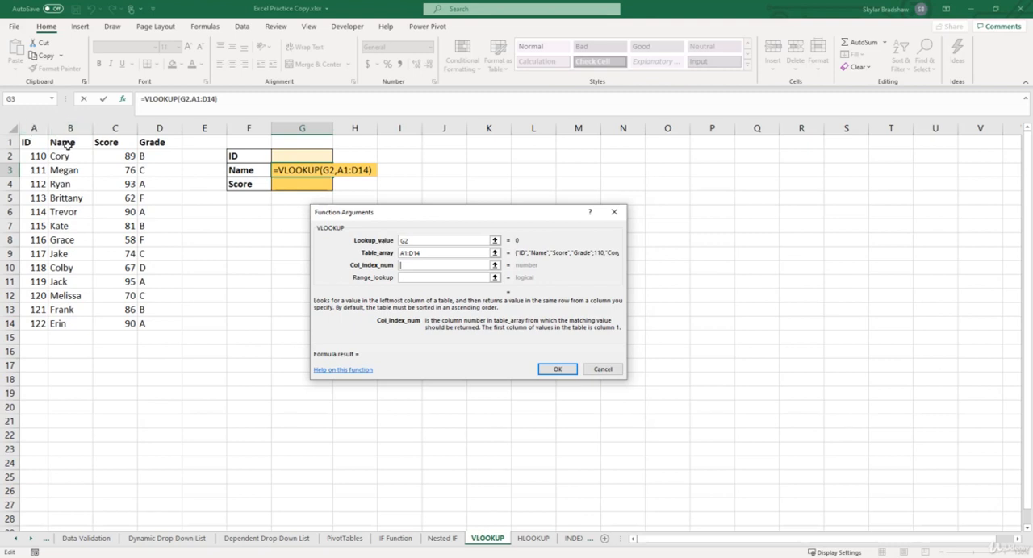
pyautogui.write('2')
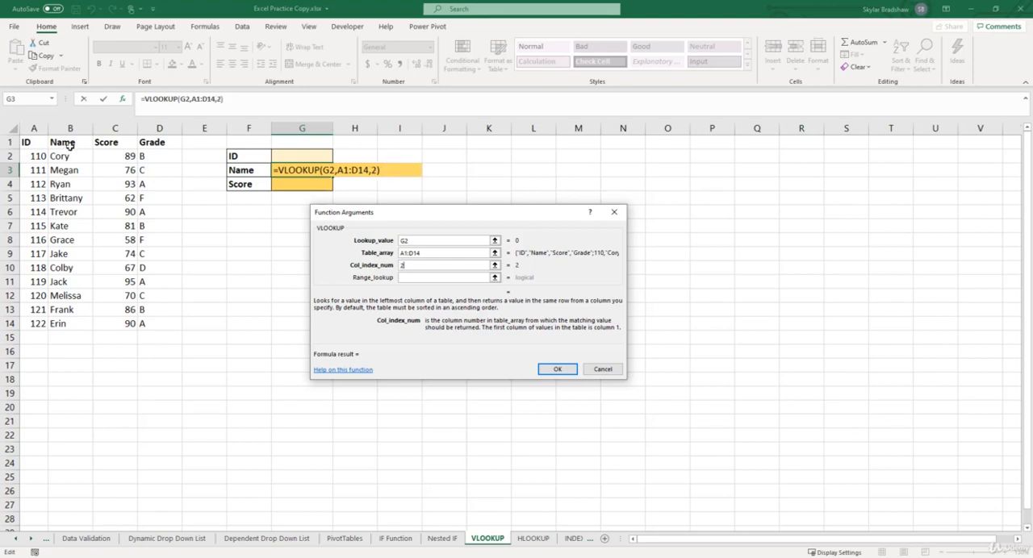
pyautogui.click(412, 277)
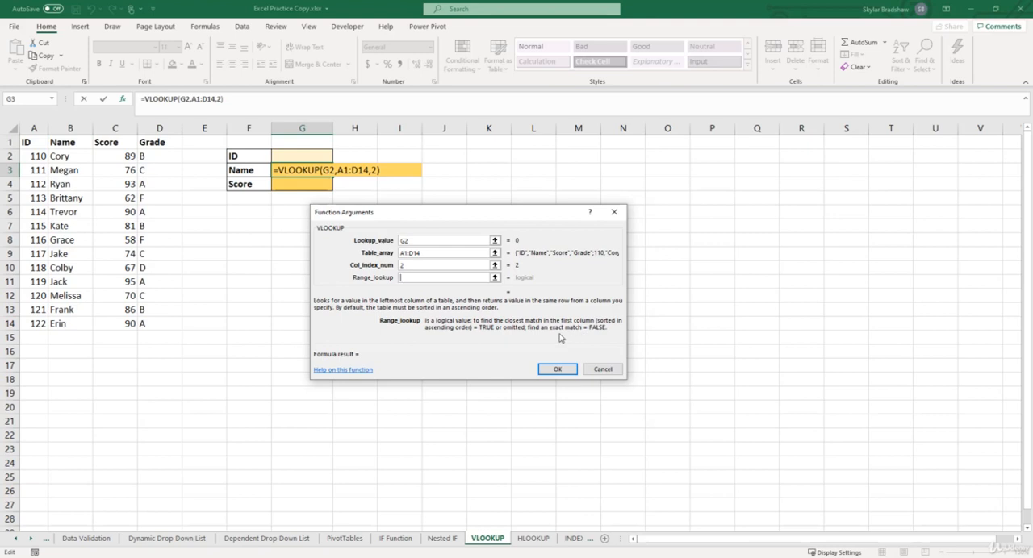
pyautogui.write('0')
pyautogui.click(557, 369)
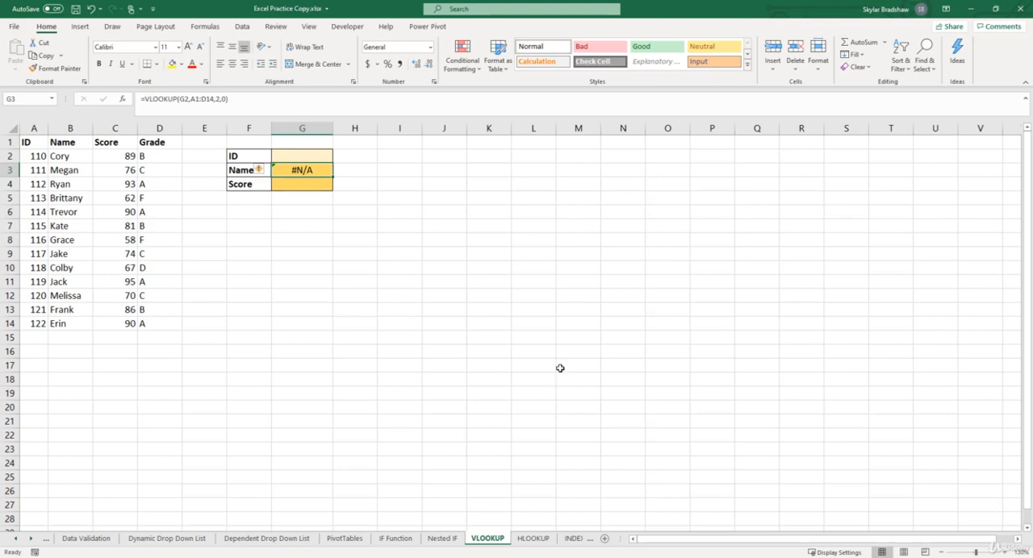
# Test the name lookup by entering ID 110 and then 117 in cell G2
pyautogui.click(310, 154)
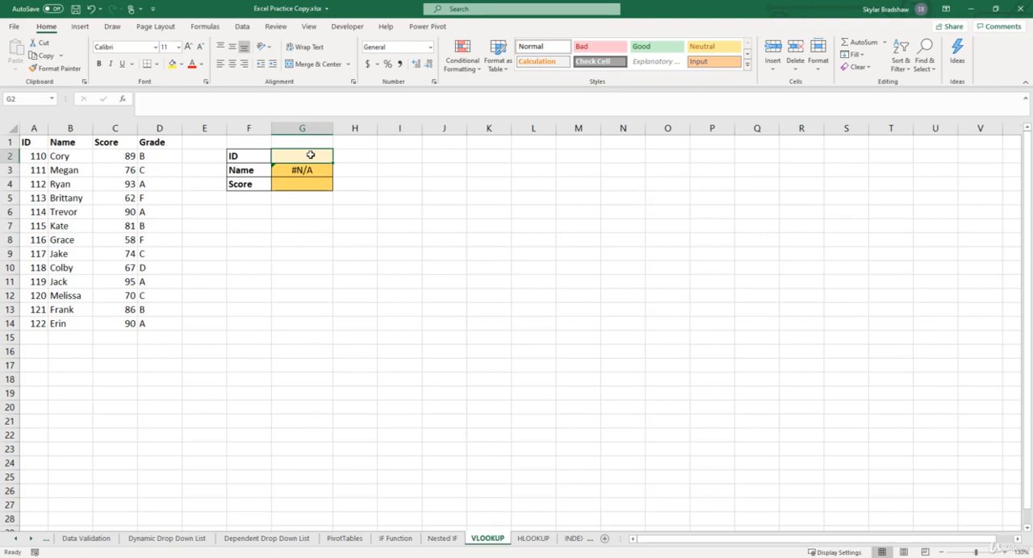
pyautogui.write('110')
pyautogui.press('Return')
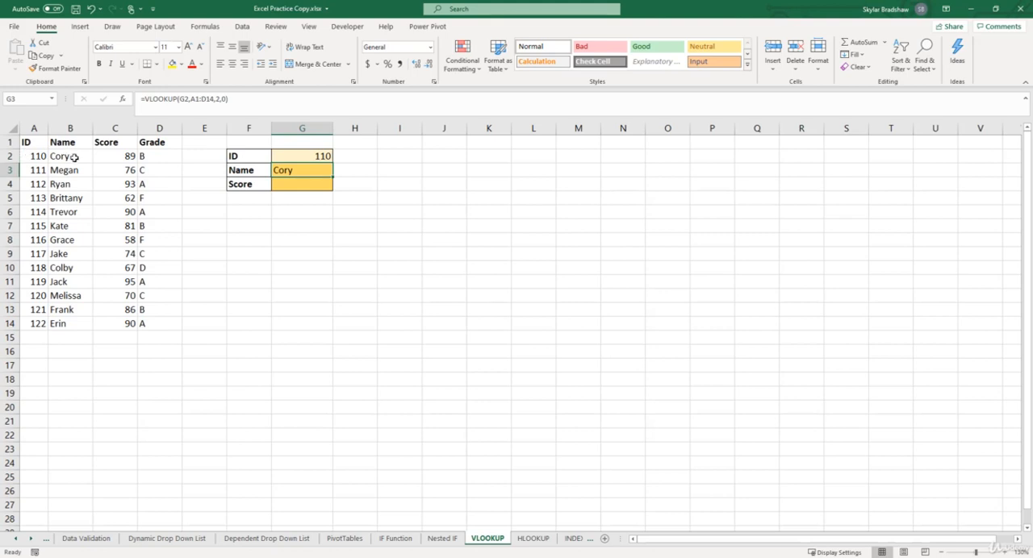
pyautogui.click(286, 155)
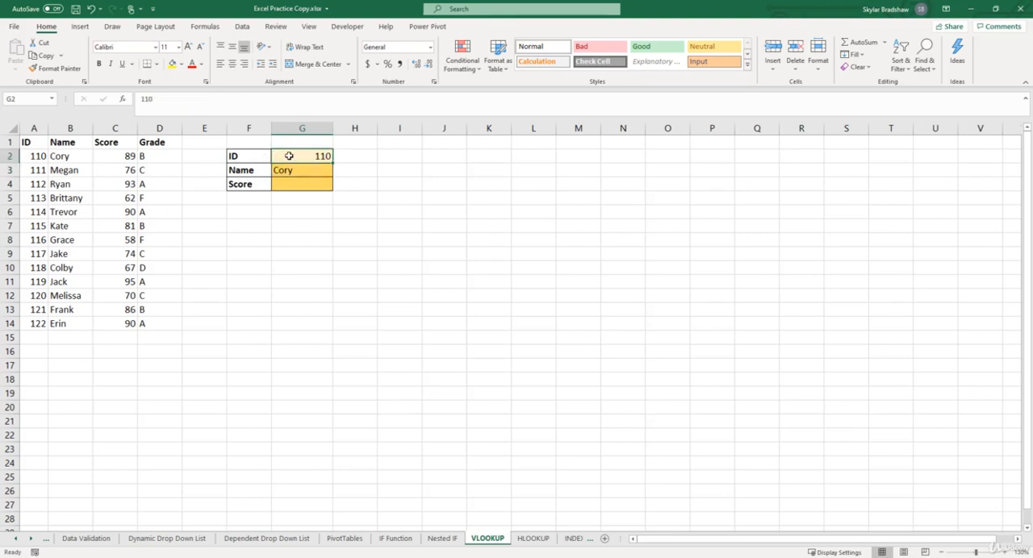
pyautogui.write('117')
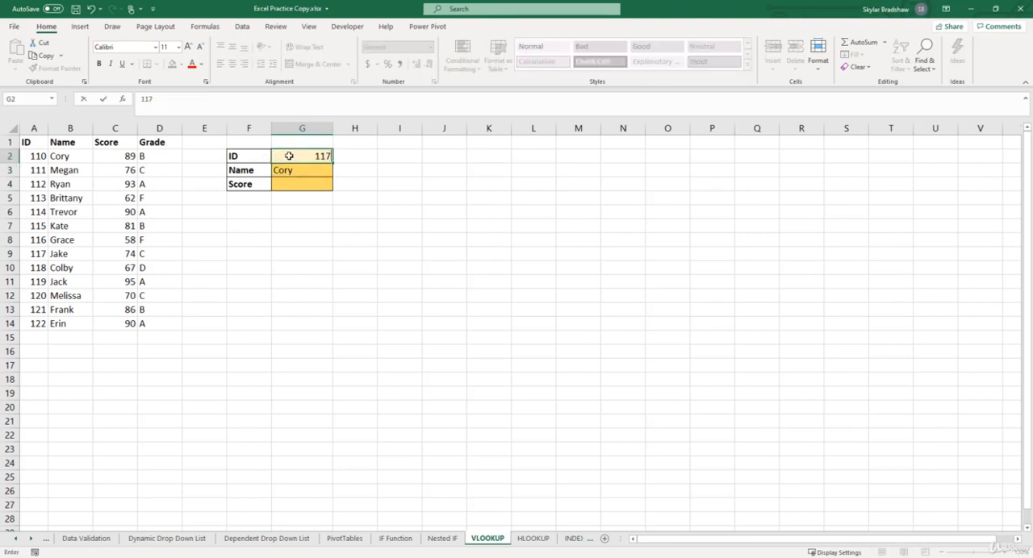
pyautogui.press('Return')
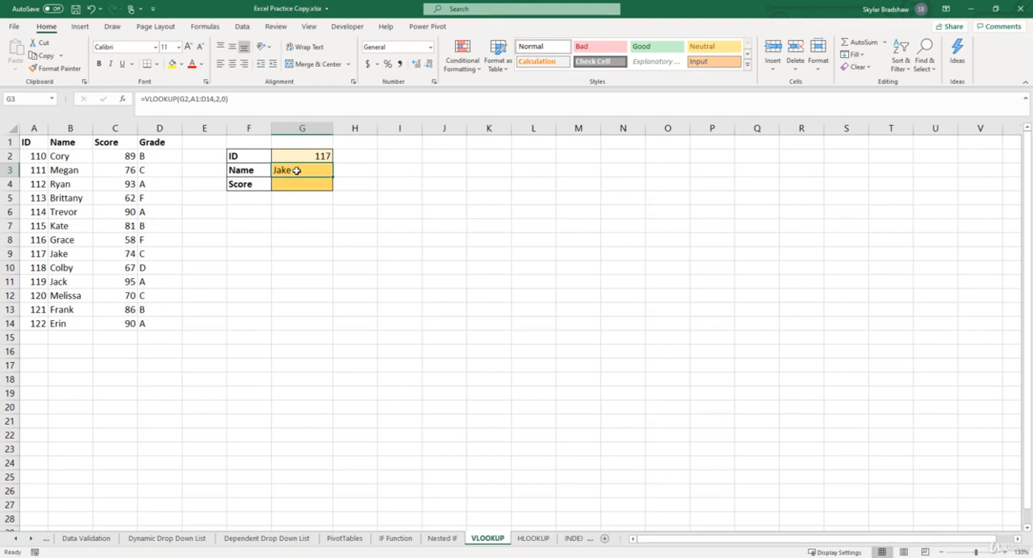
# Make the lookup value and table array in the G3 formula absolute references, $G$2 and $A$1:$D$14
pyautogui.click(187, 98)
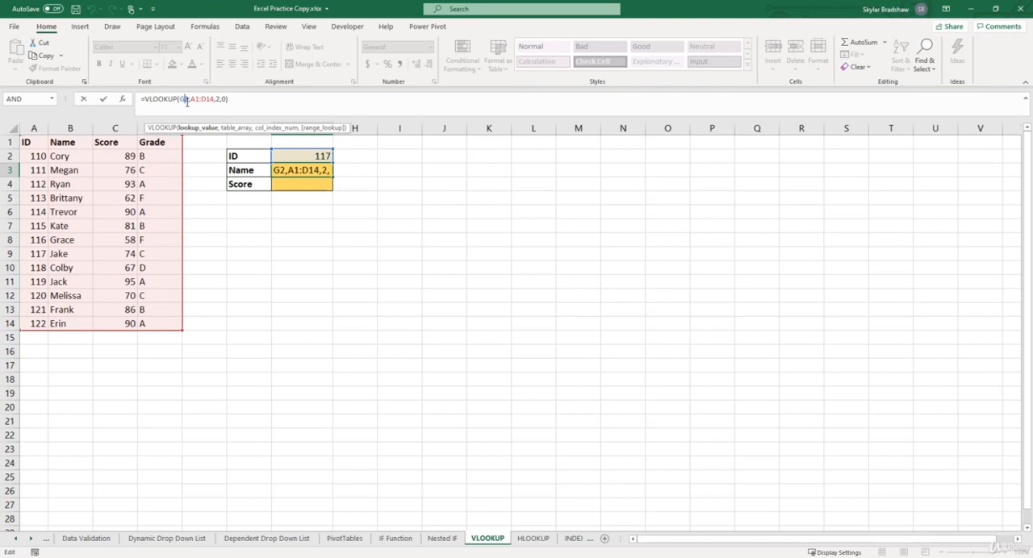
pyautogui.press('F4')
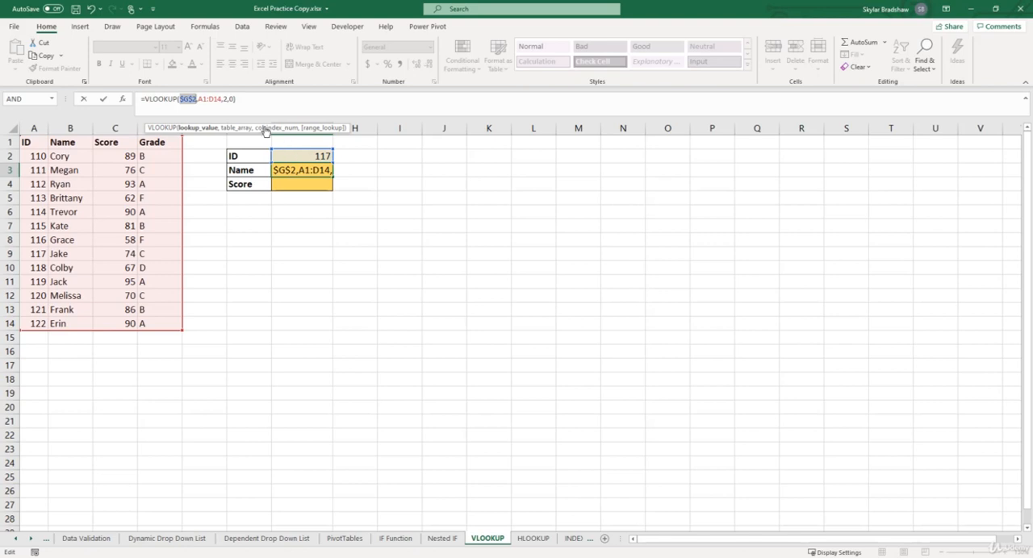
pyautogui.moveTo(221, 99); pyautogui.dragTo(200, 99)
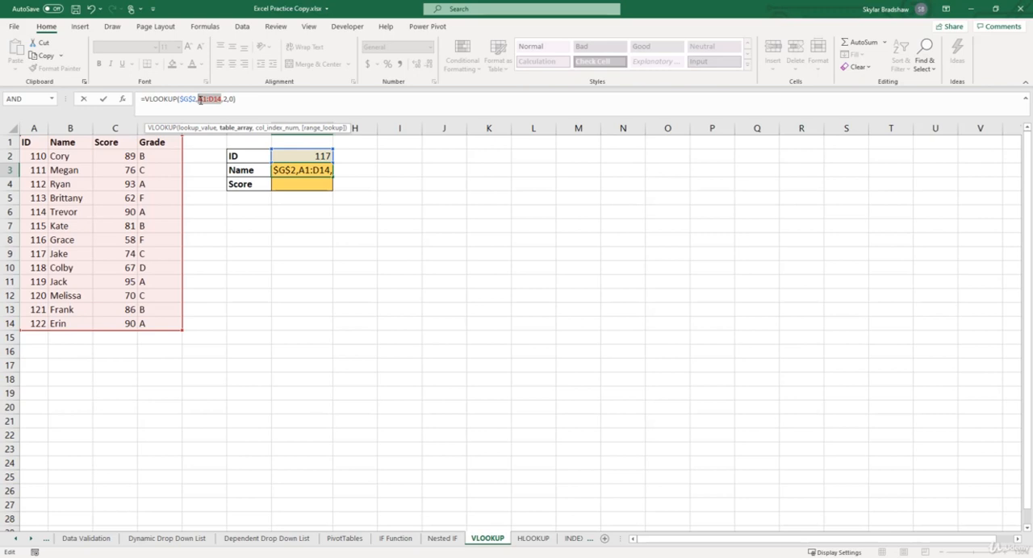
pyautogui.press('F4')
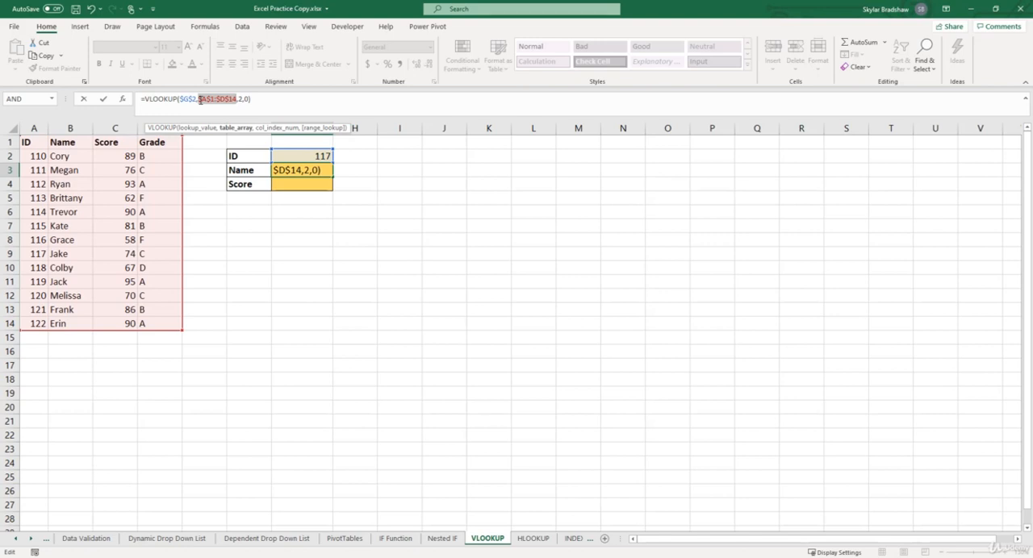
pyautogui.press('Return')
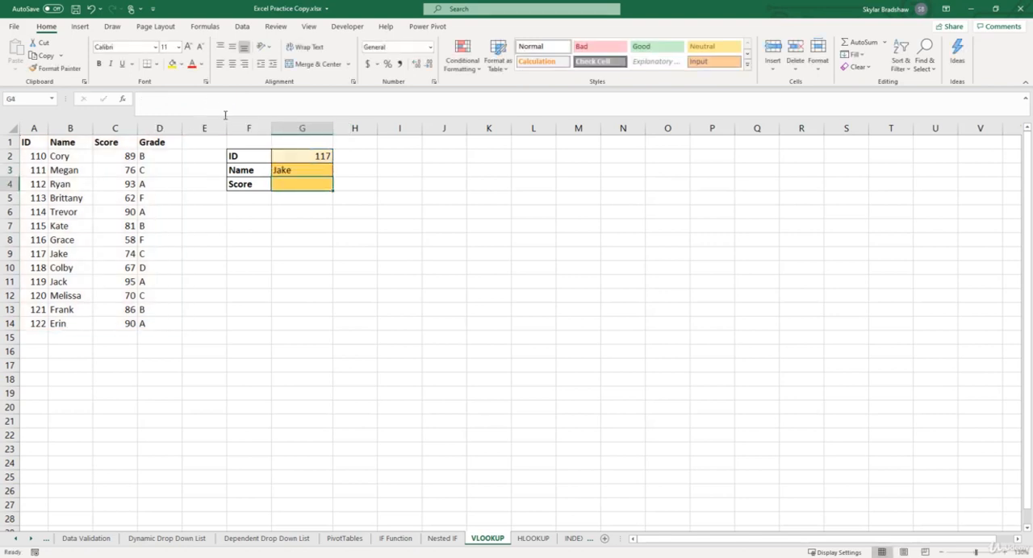
# Fill the G3 formula down to G4 and change the column index in G4 to 3 for the score
pyautogui.click(322, 170)
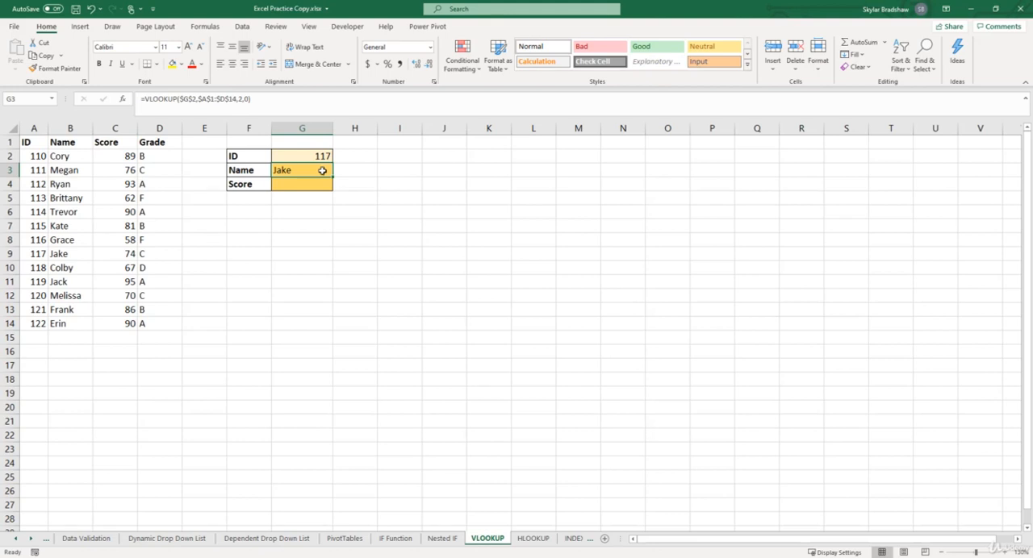
pyautogui.moveTo(332, 177); pyautogui.dragTo(334, 191)
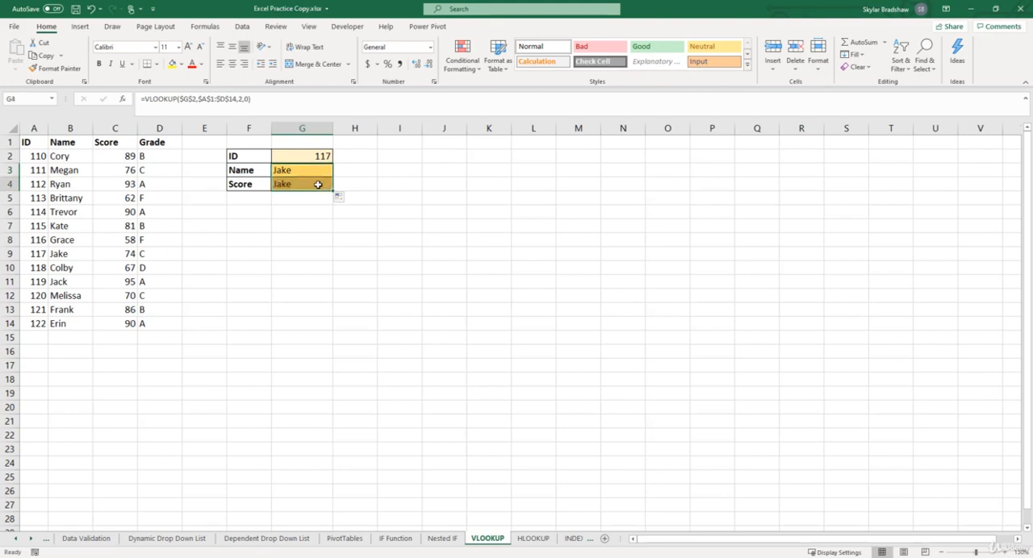
pyautogui.click(318, 184)
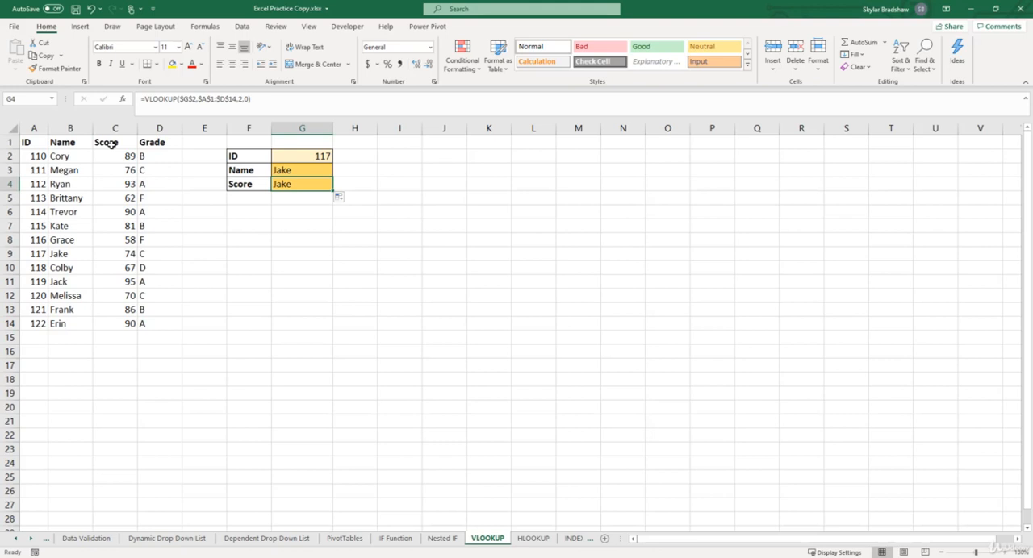
pyautogui.click(242, 99)
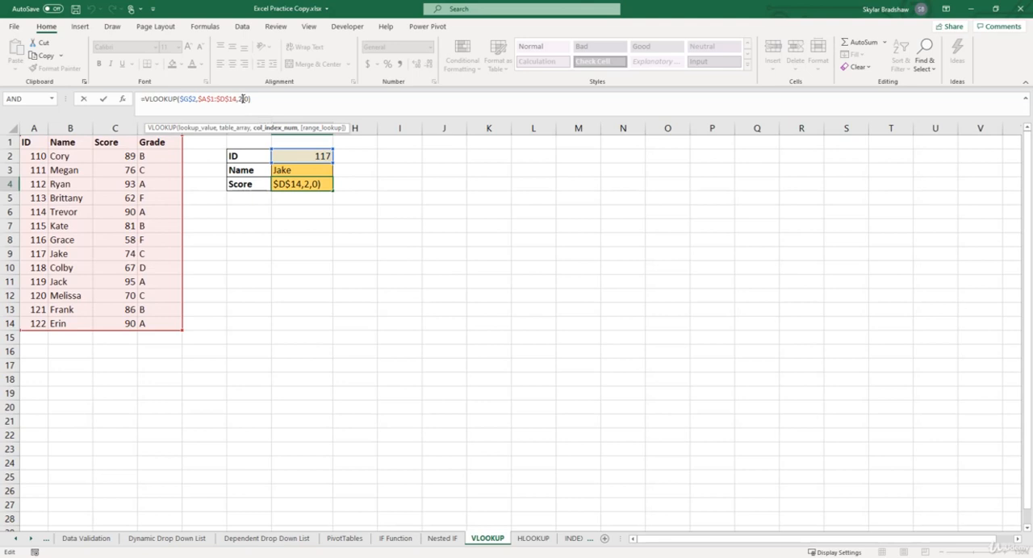
pyautogui.press('BackSpace')
pyautogui.write('3')
pyautogui.press('Return')
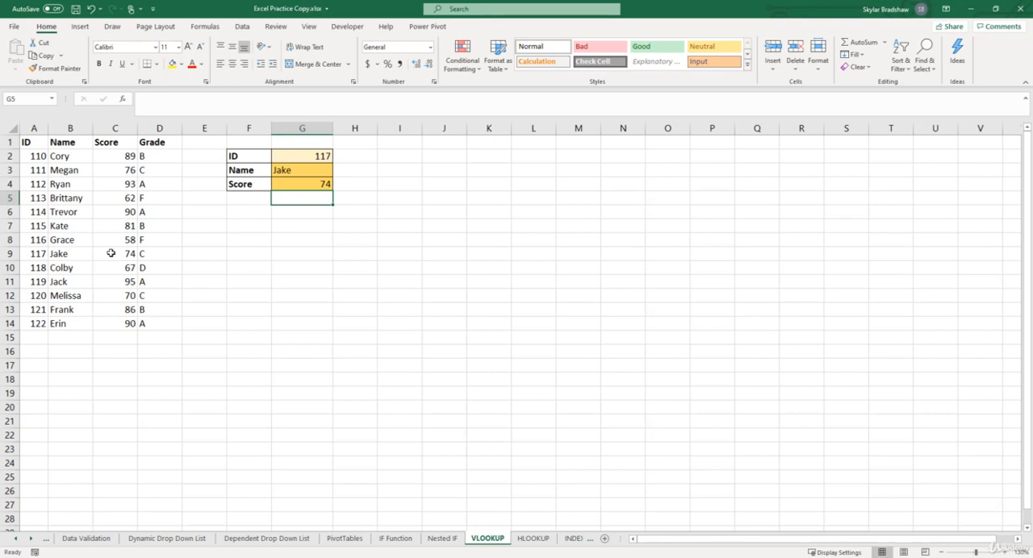
# Insert a blank row above row 7 of the student table and enter the duplicate ID 114 in A7
pyautogui.click(6, 226)
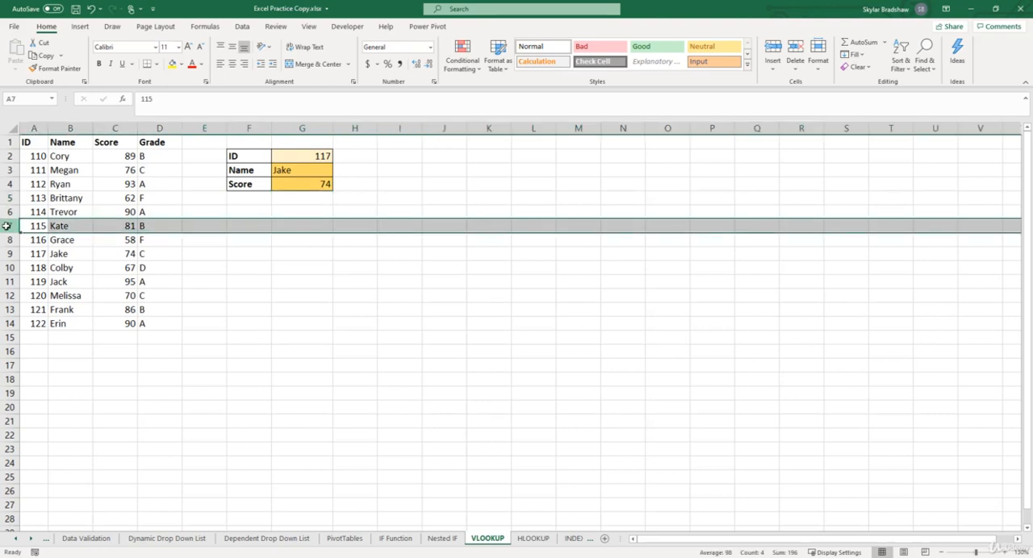
pyautogui.hotkey('ctrl', 'shift', '+')
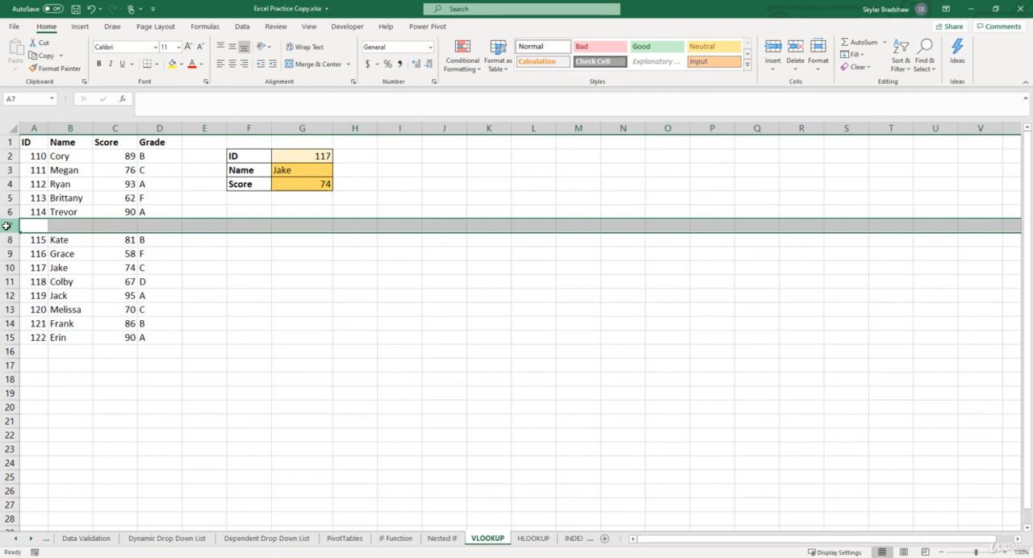
pyautogui.click(28, 225)
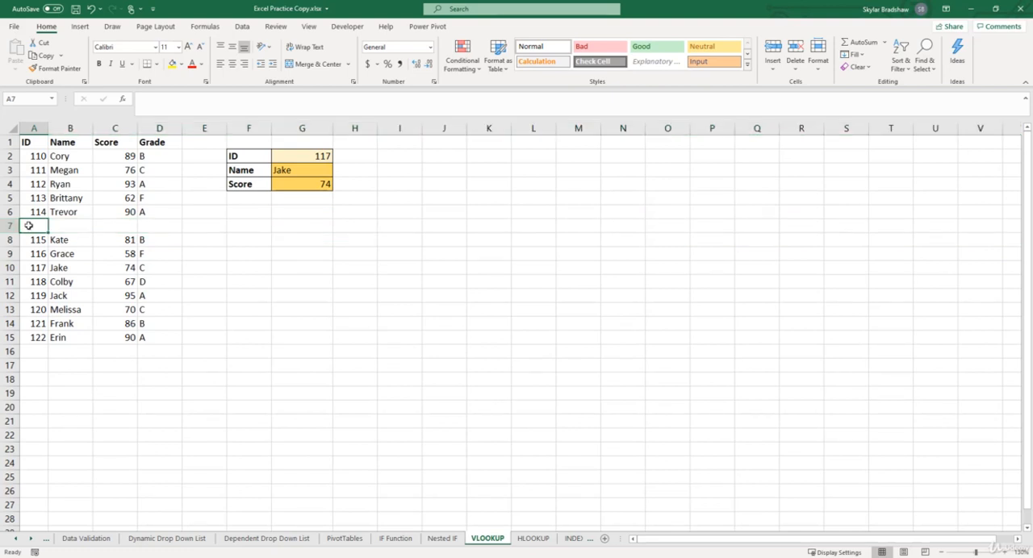
pyautogui.write('114')
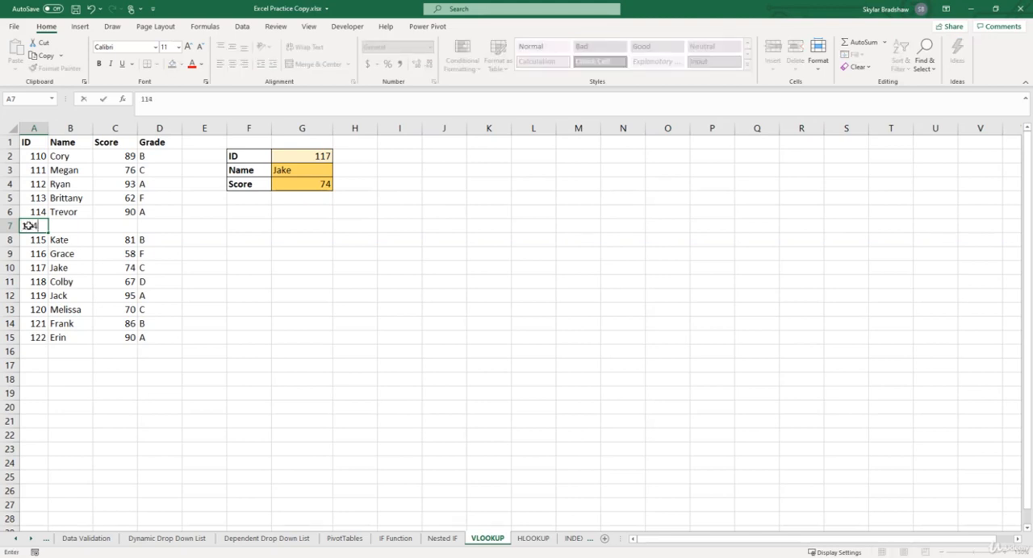
# Complete the new record in row 7 with a student's first name and a score of 85
pyautogui.press('Tab')
pyautogui.write('JOh')
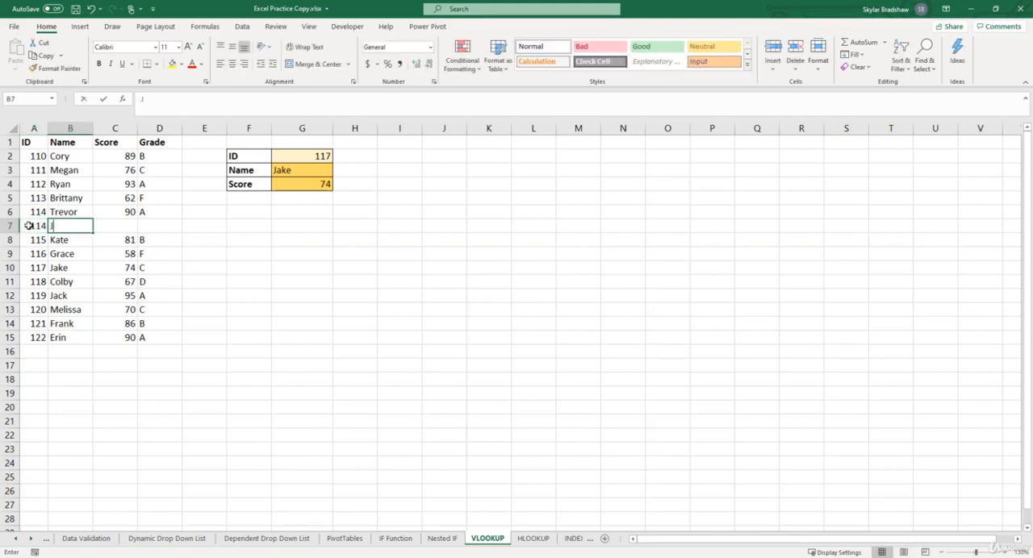
pyautogui.press('BackSpace')
pyautogui.press('BackSpace')
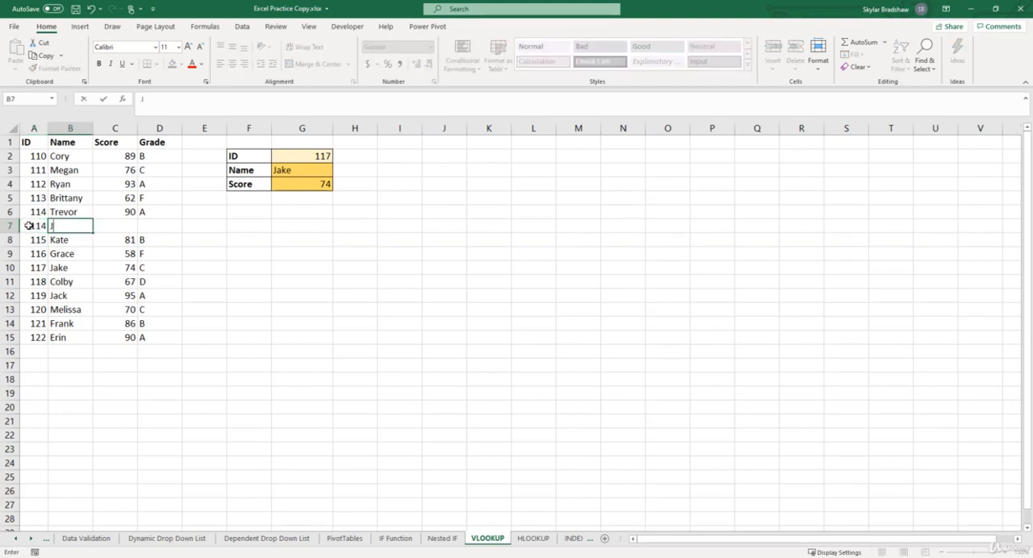
pyautogui.write('ohn')
pyautogui.press('Tab')
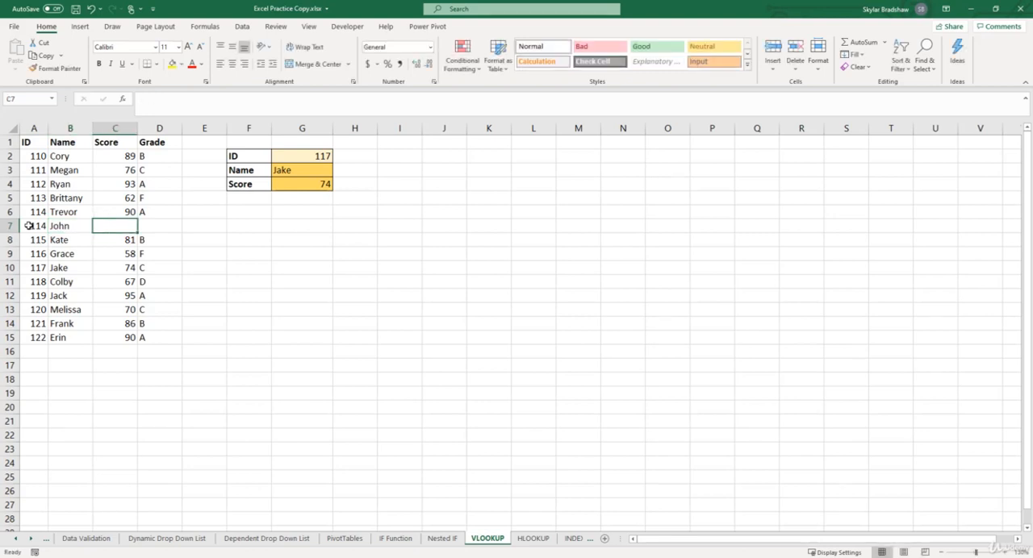
pyautogui.write('85')
pyautogui.press('Return')
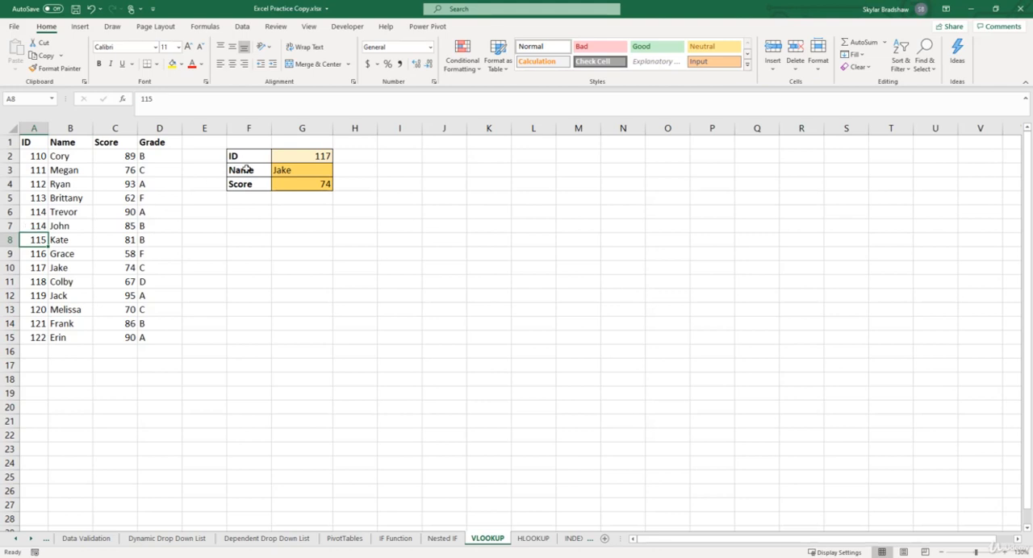
# Test the lookup with the duplicate ID 114 in G2 and compare the result with the record in row 6 and the ID column
pyautogui.click(292, 158)
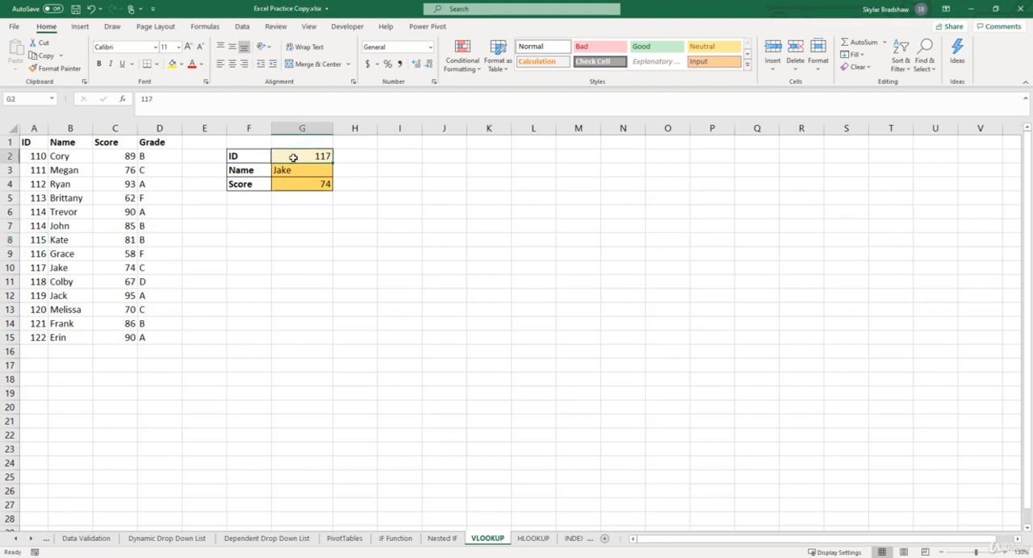
pyautogui.write('114')
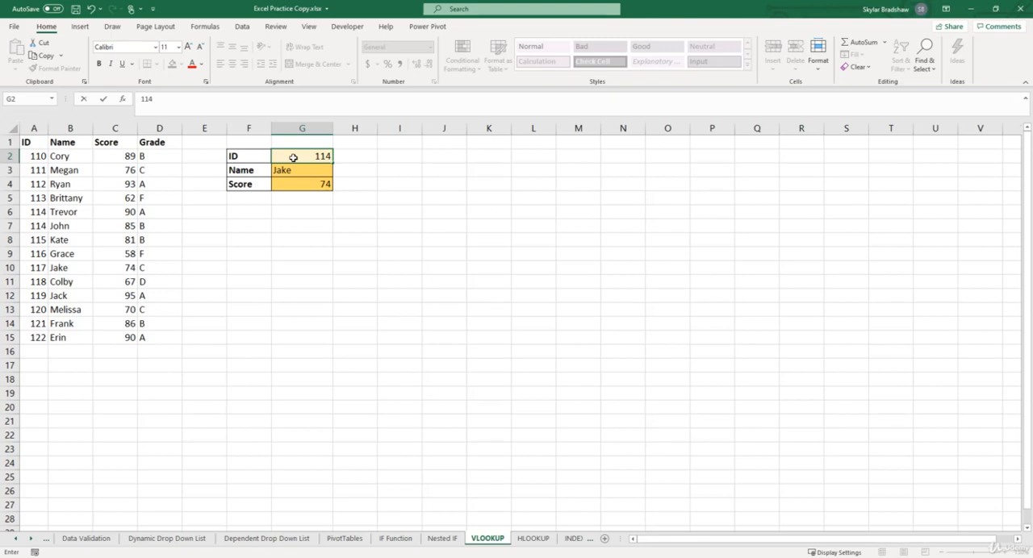
pyautogui.press('Return')
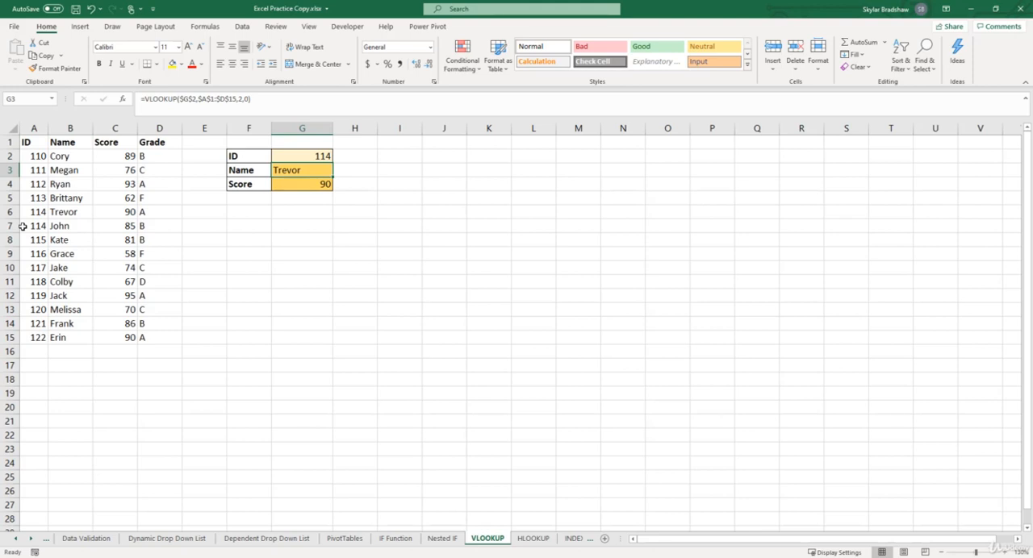
pyautogui.moveTo(21, 211); pyautogui.dragTo(99, 211)
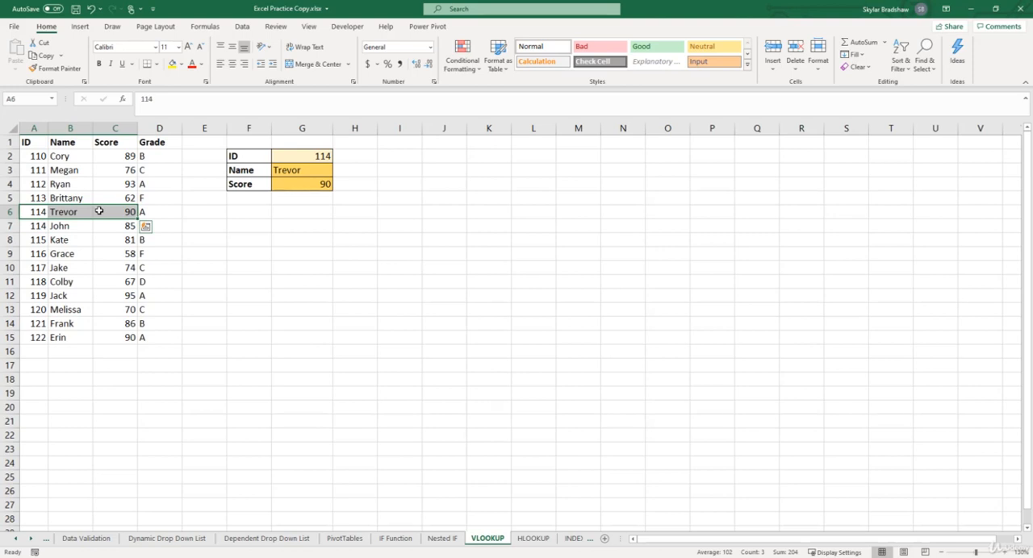
pyautogui.click(28, 126)
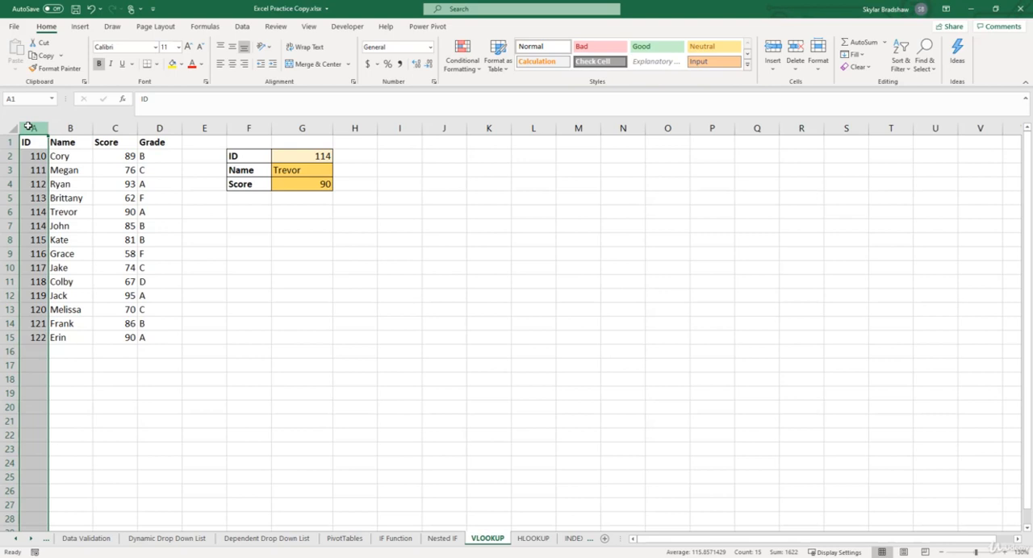